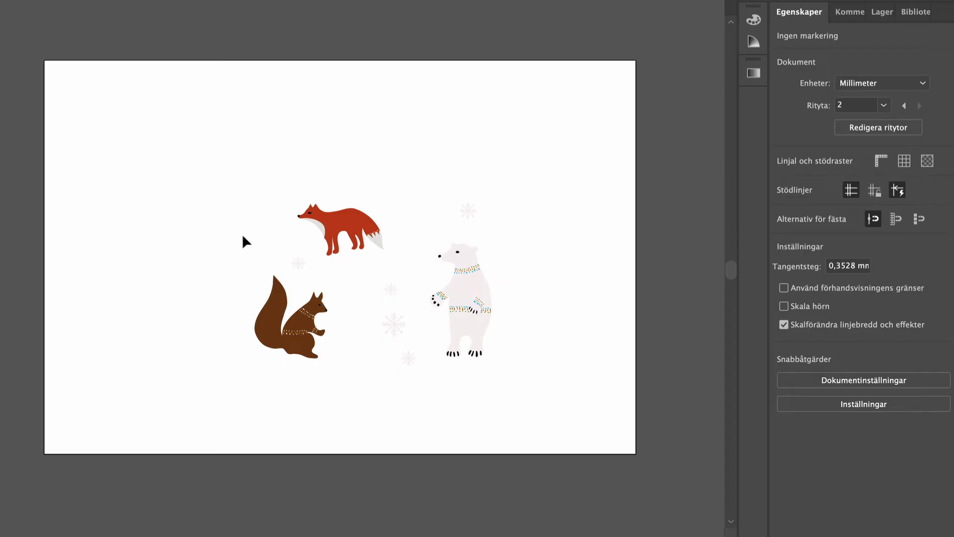
- Fill the background rectangle with grey-blue (about C14 Y7 K20) and send it to back
left_click_drag(233, 166, 518, 380)
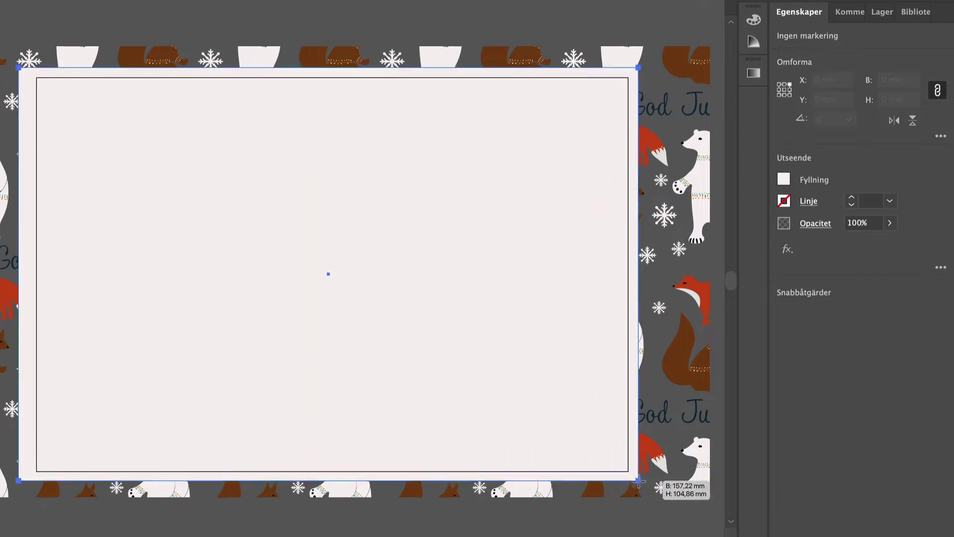
left_click(783, 179)
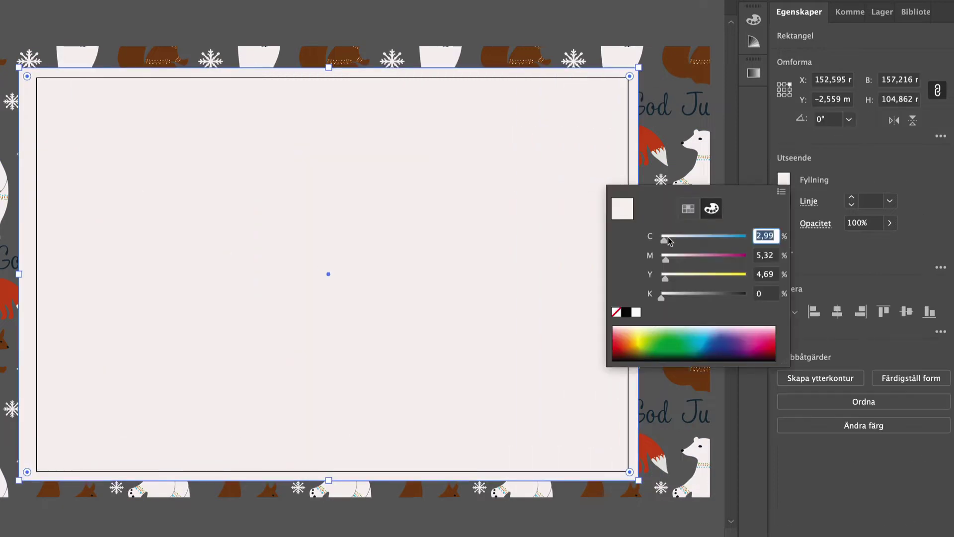
type("14")
left_click_drag(664, 277, 676, 297)
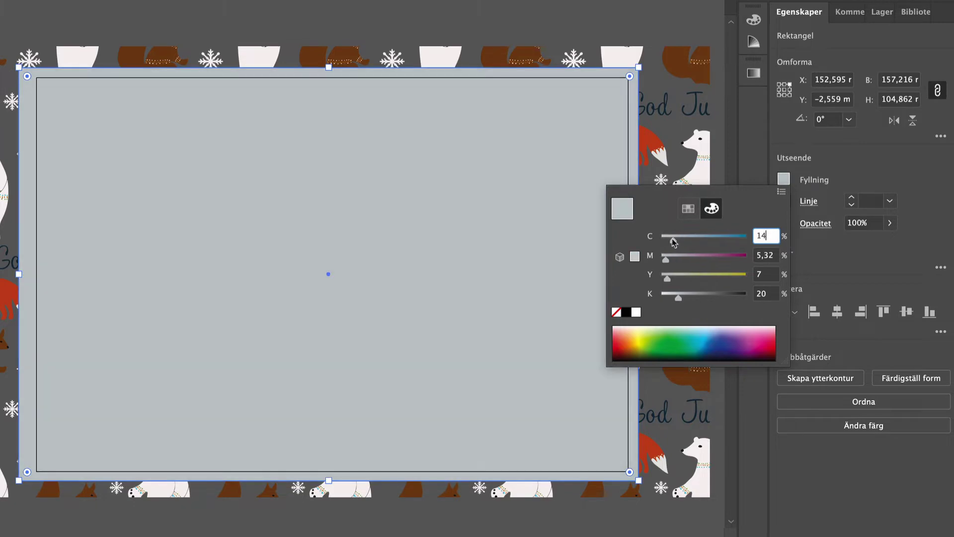
left_click_drag(672, 237, 675, 238)
left_click(863, 401)
left_click(823, 445)
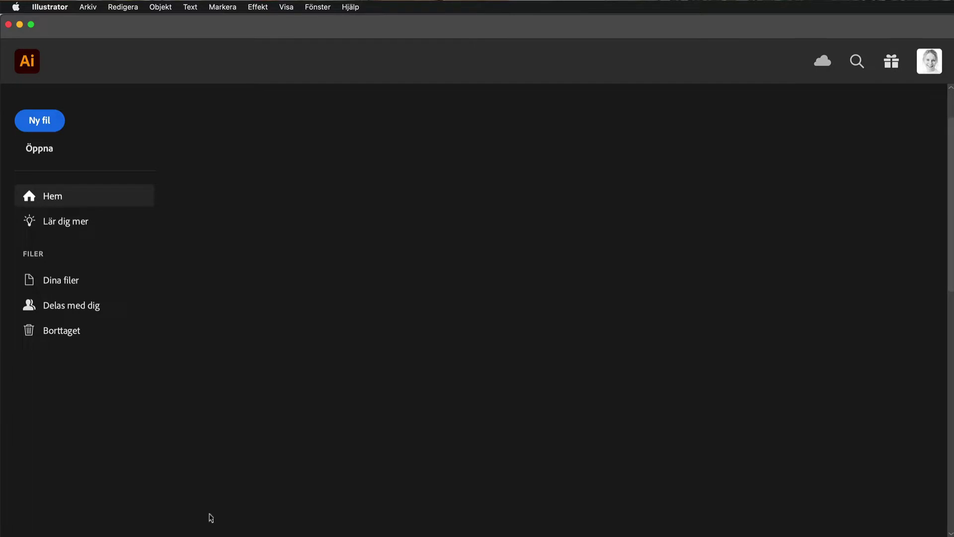
- Create a new Print document 150 mm wide and 100 mm high
left_click(90, 7)
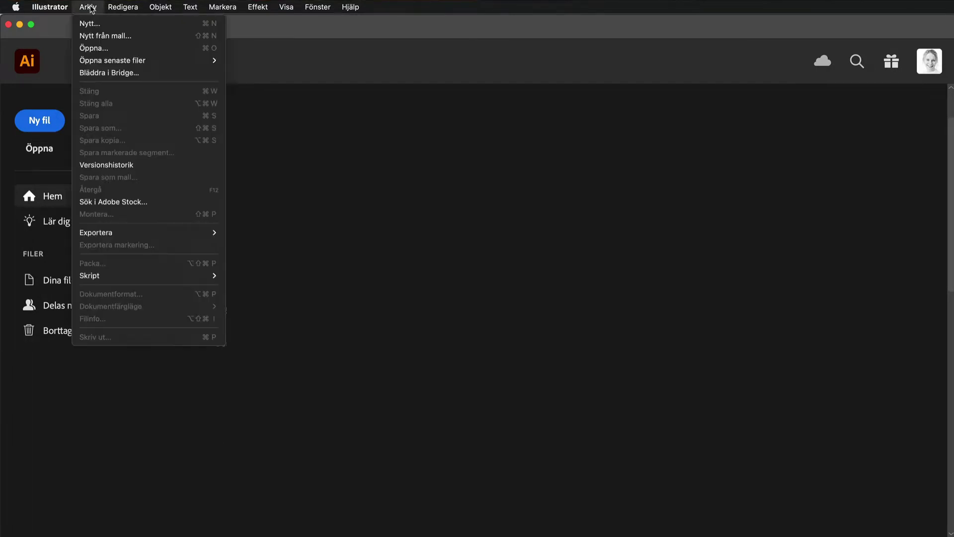
left_click(95, 24)
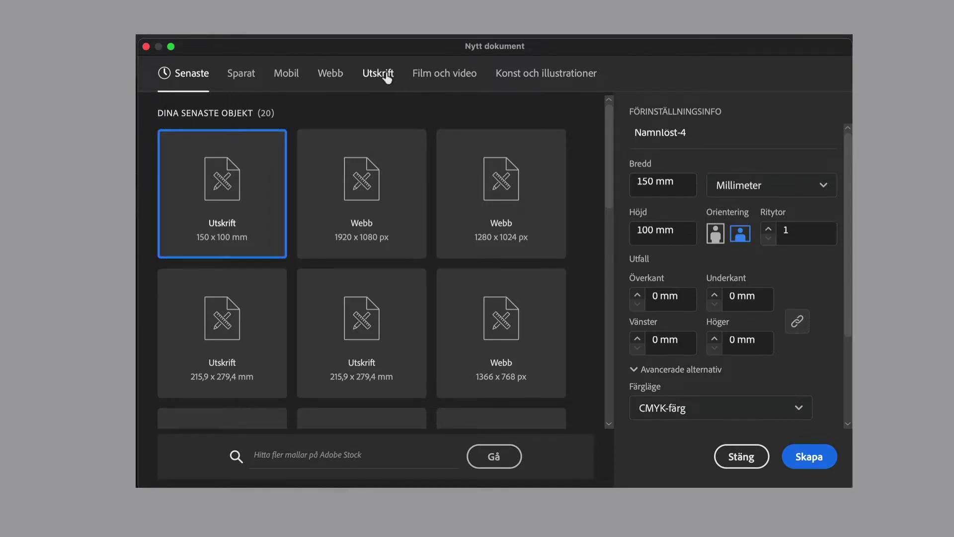
left_click(383, 75)
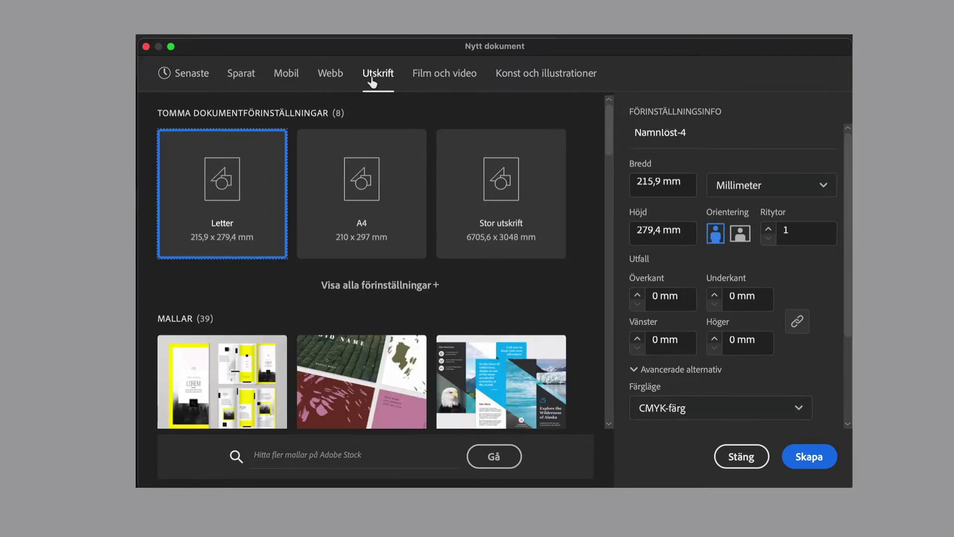
left_click(651, 185)
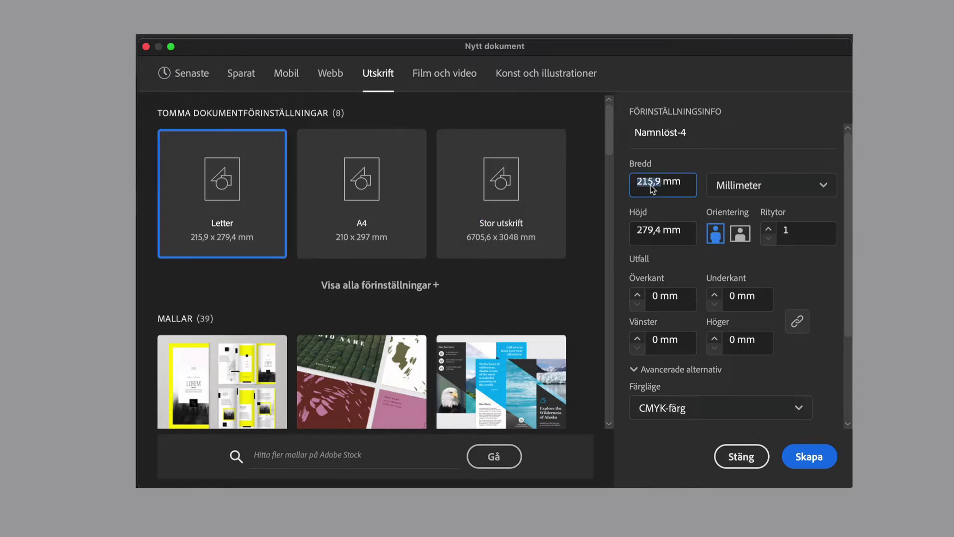
type("15")
type("0")
left_click(654, 235)
type("1")
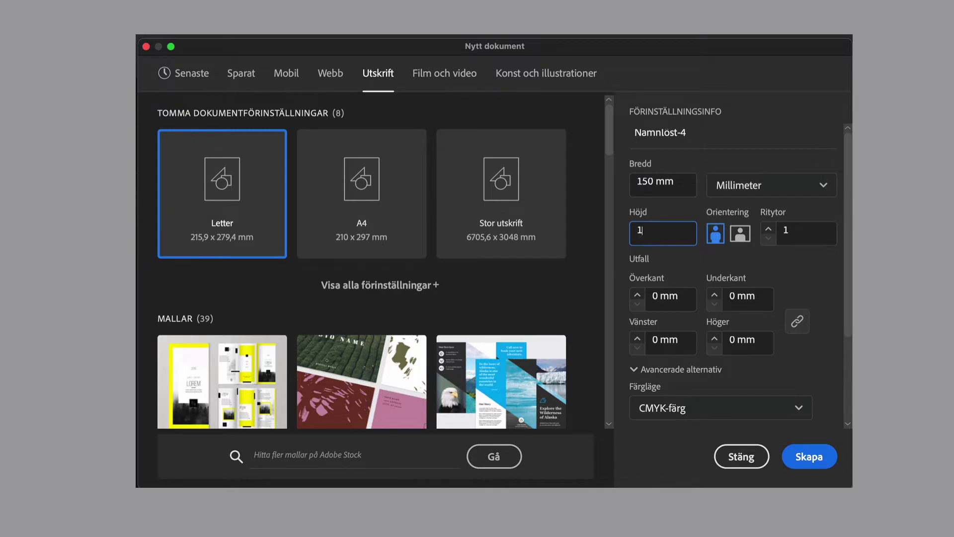
type("00")
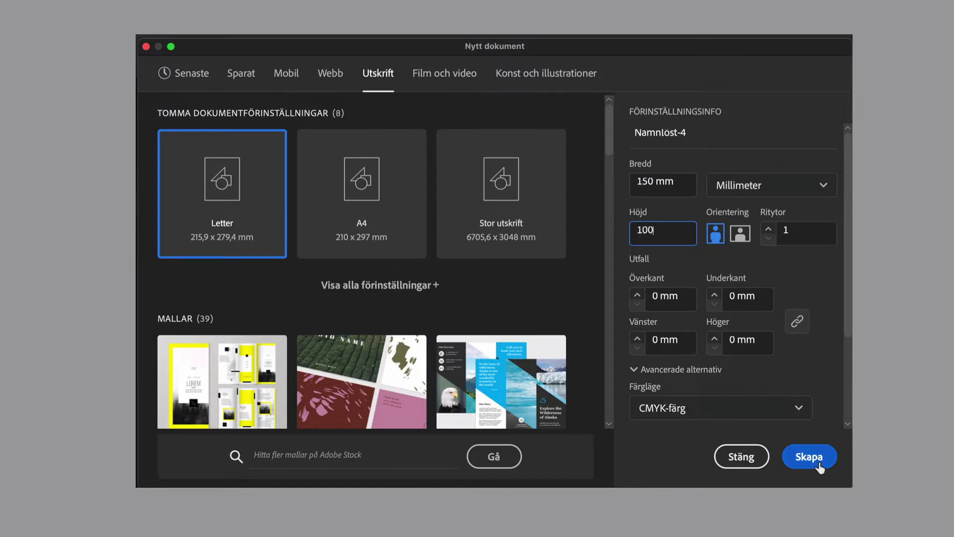
left_click(815, 457)
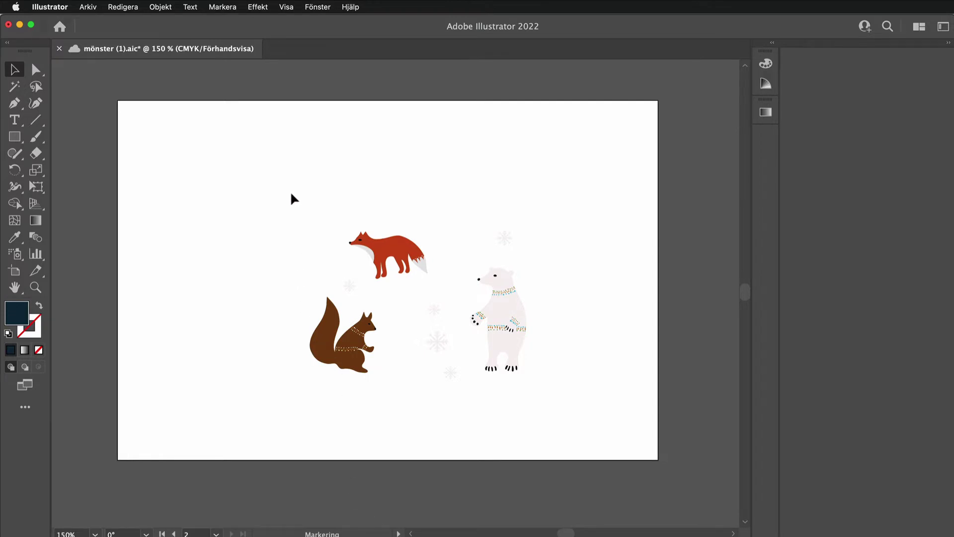
- Select the fox, squirrel, polar bear and snowflakes and apply Object > Repeat > Grid
mouse_move(291, 196)
left_mouse_down()
mouse_move(361, 300)
mouse_move(552, 396)
left_mouse_up()
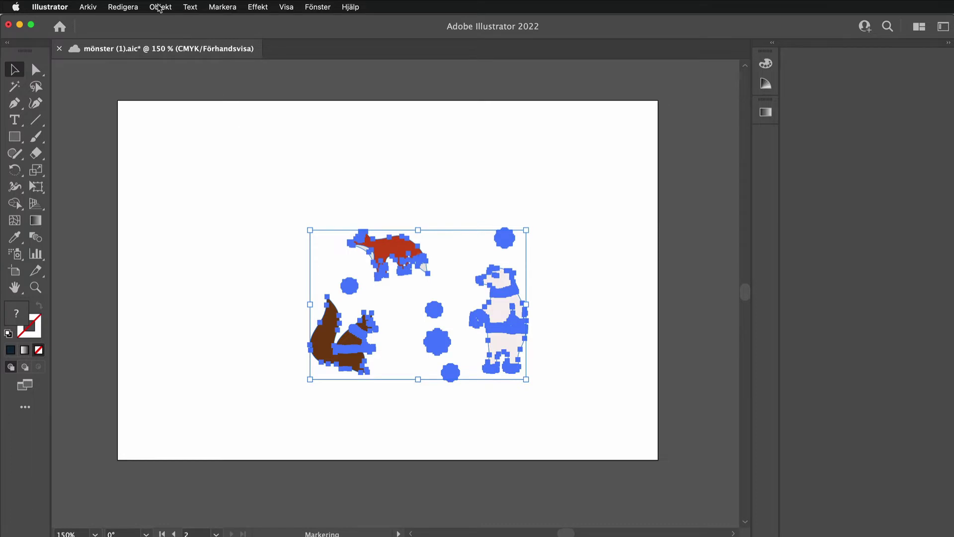
left_click(159, 7)
mouse_move(209, 324)
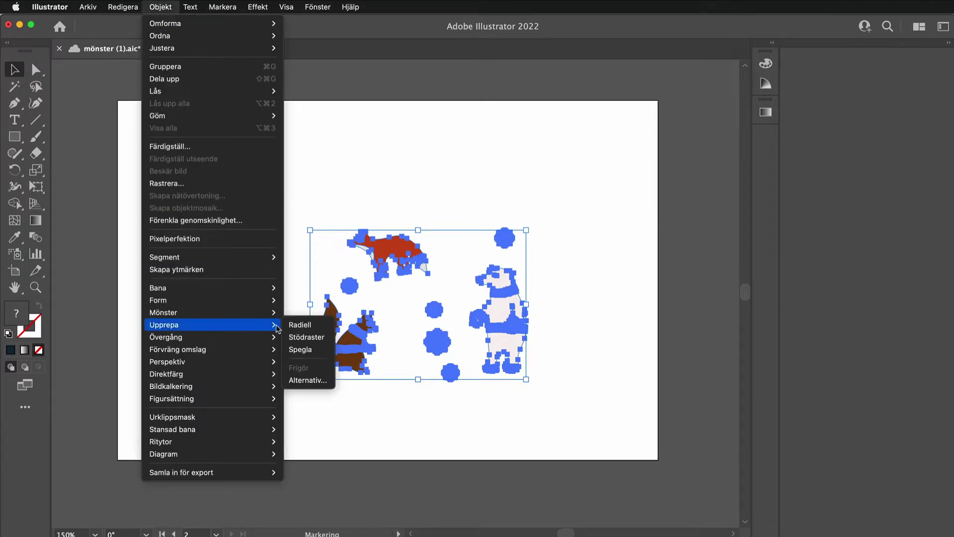
left_click(314, 342)
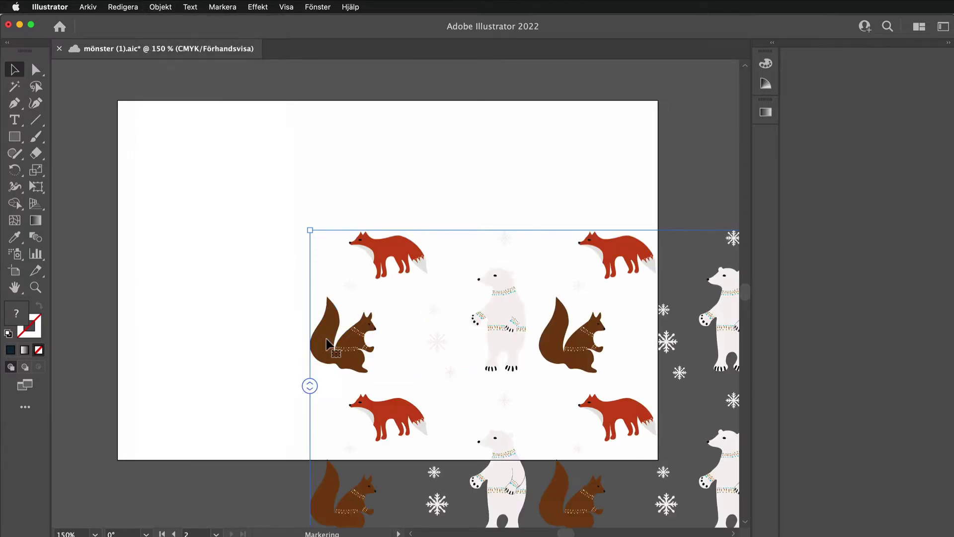
- Shift the grid over the artboard, with 1 mm / 5 mm spacing and Brick by Row layout
mouse_move(500, 315)
left_mouse_down()
mouse_move(346, 221)
mouse_move(292, 219)
left_mouse_up()
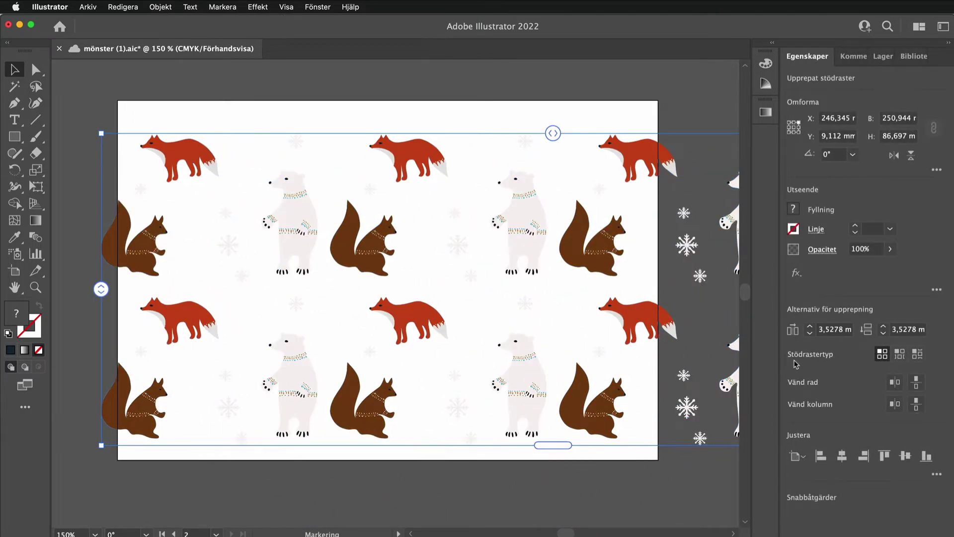
left_click(810, 335)
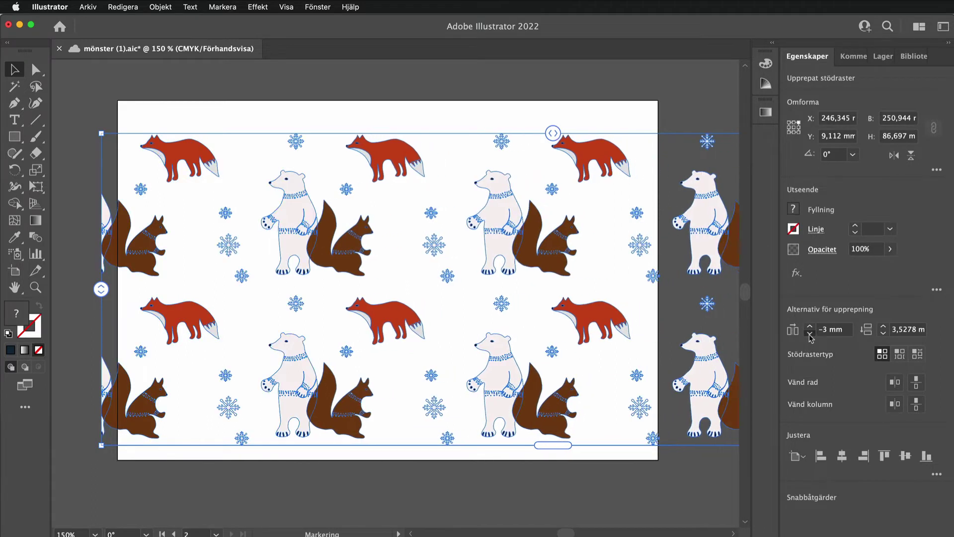
left_click(810, 329)
left_click(883, 326)
type("5")
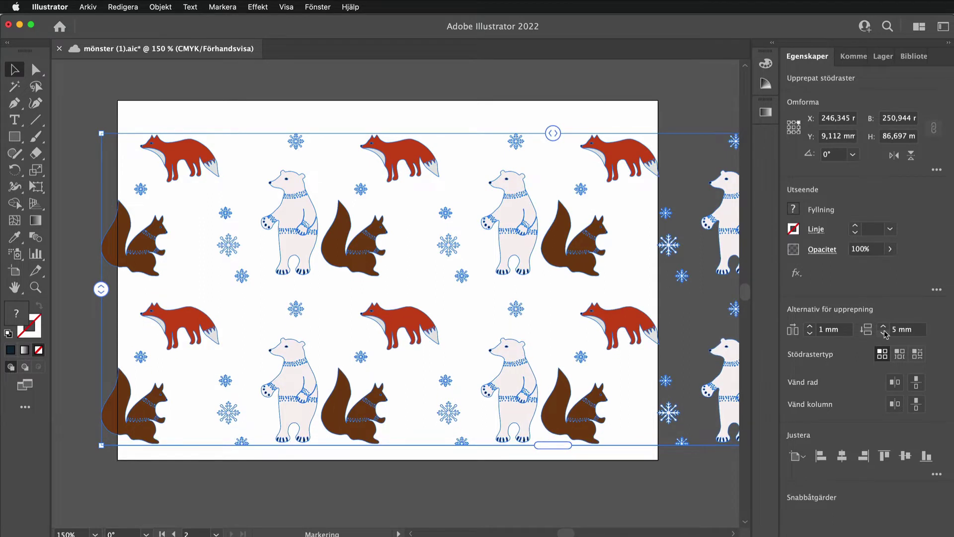
left_click(917, 354)
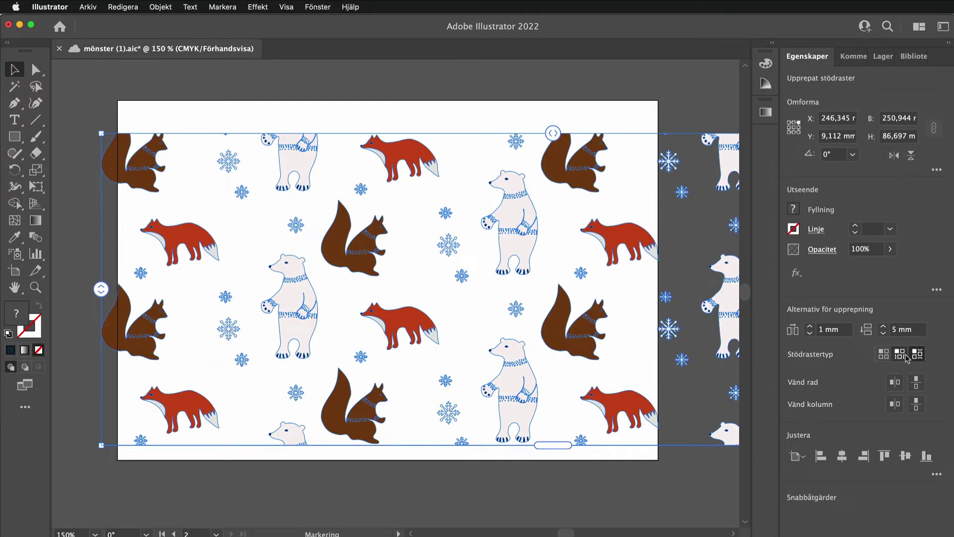
left_click(900, 354)
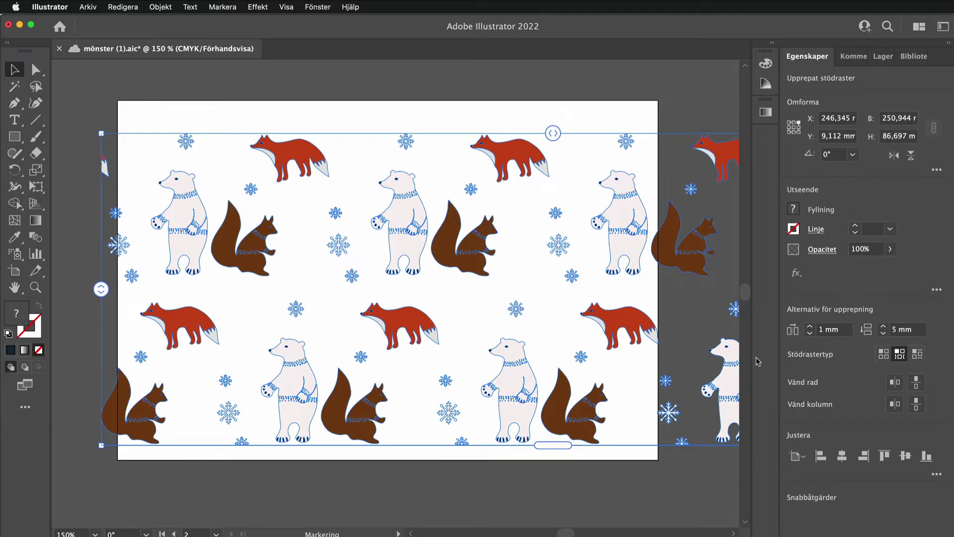
- In the repeat's source tile, move the polar bear, fox, squirrel and one snowflake
double_click(515, 380)
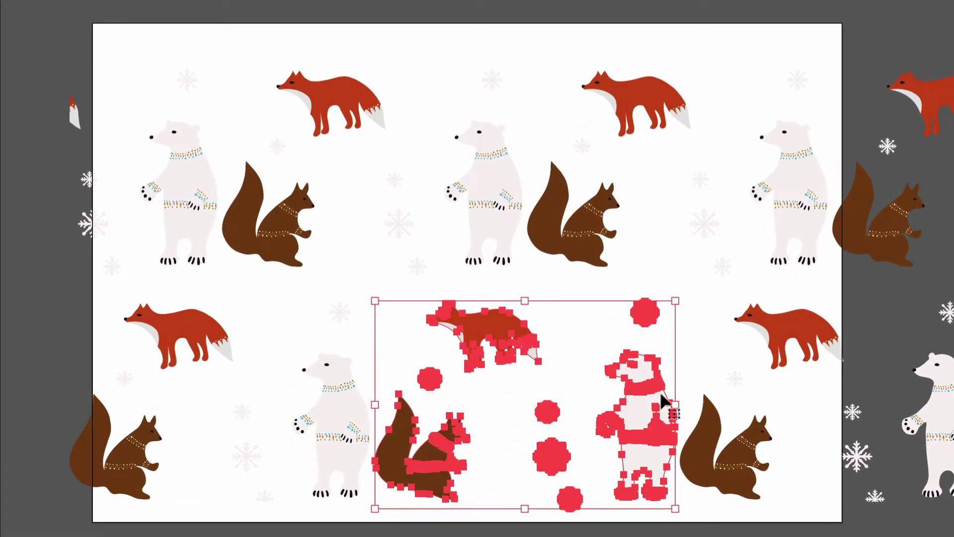
left_click(685, 369)
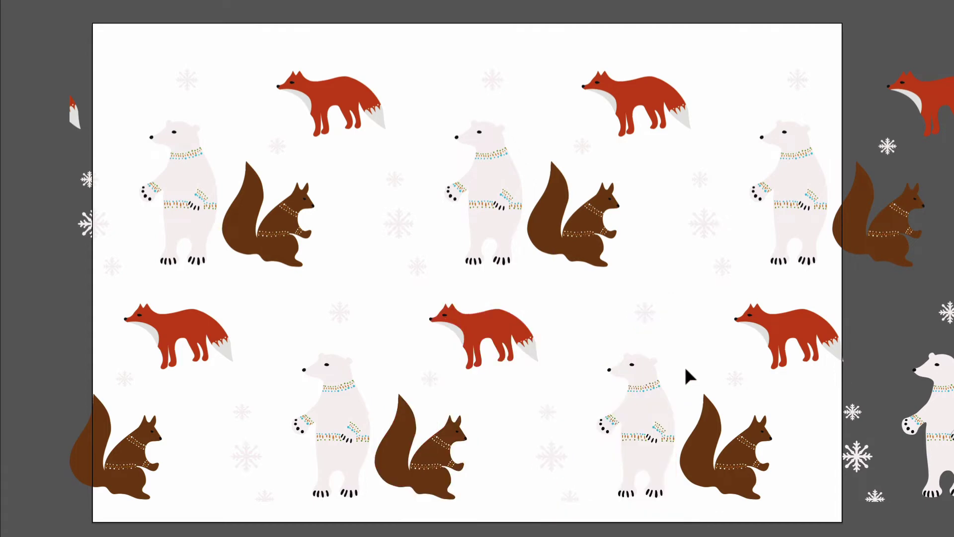
left_click_drag(640, 393, 621, 377)
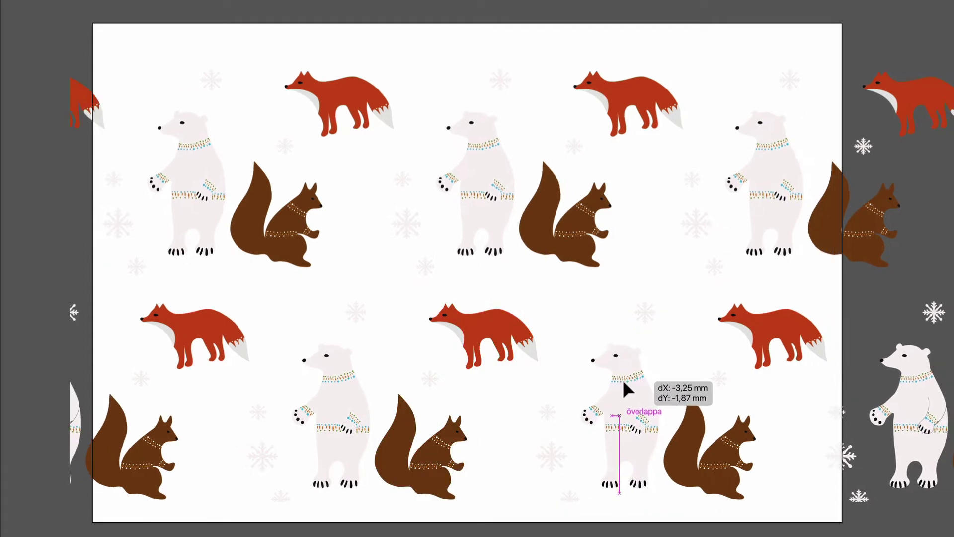
mouse_move(503, 328)
left_mouse_down()
mouse_move(523, 348)
mouse_move(520, 338)
left_mouse_up()
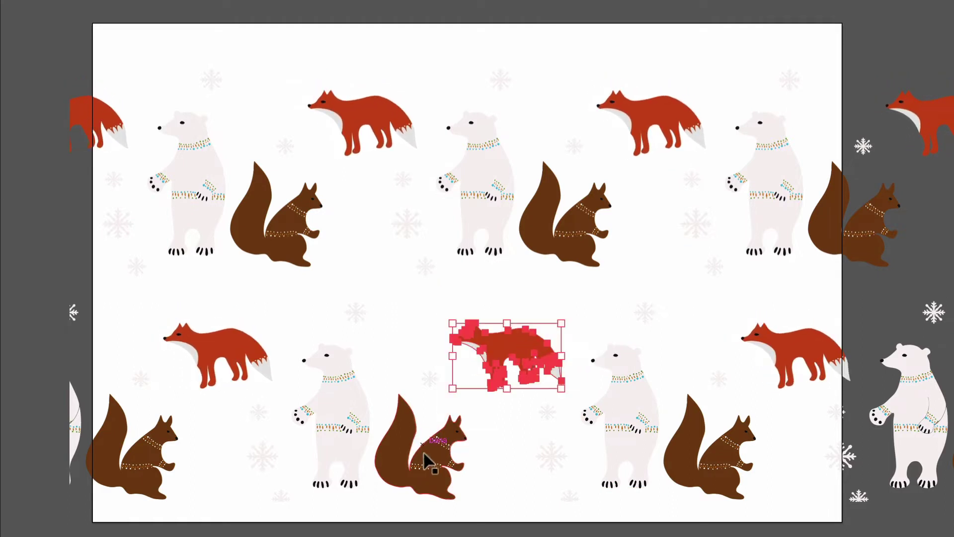
left_click_drag(424, 452, 434, 447)
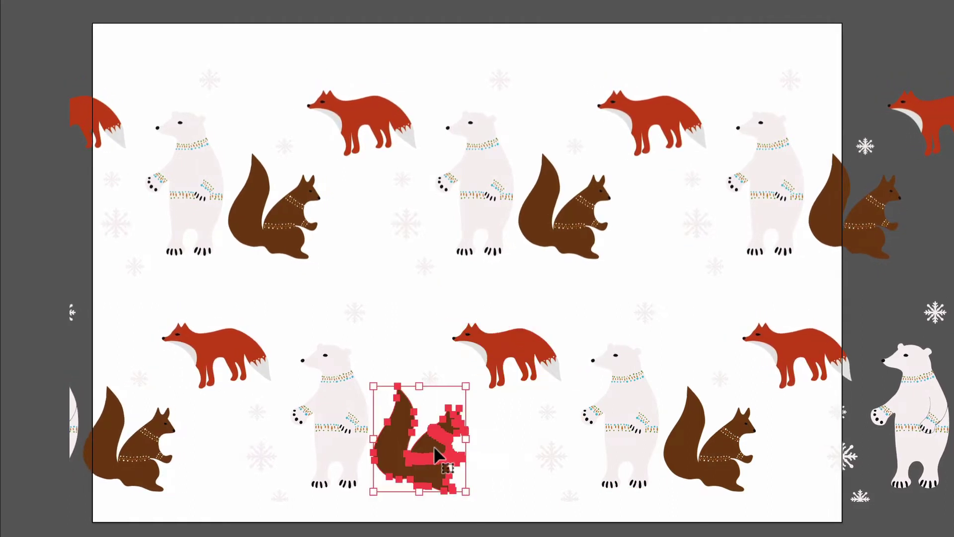
left_click_drag(551, 453, 525, 456)
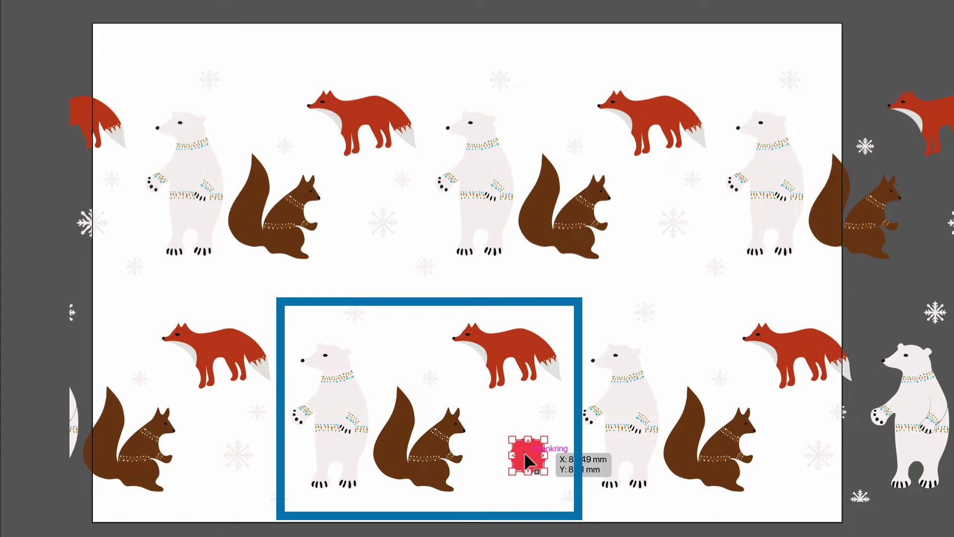
- Place the fox between the squirrel and bear, scaling it to 23.41 mm wide
left_click_drag(513, 341, 381, 129)
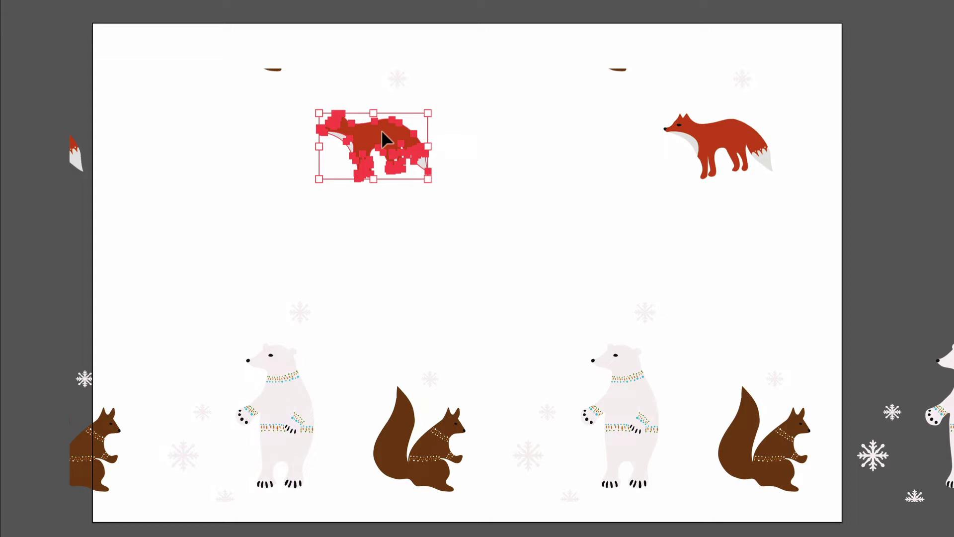
left_click_drag(380, 130, 510, 344)
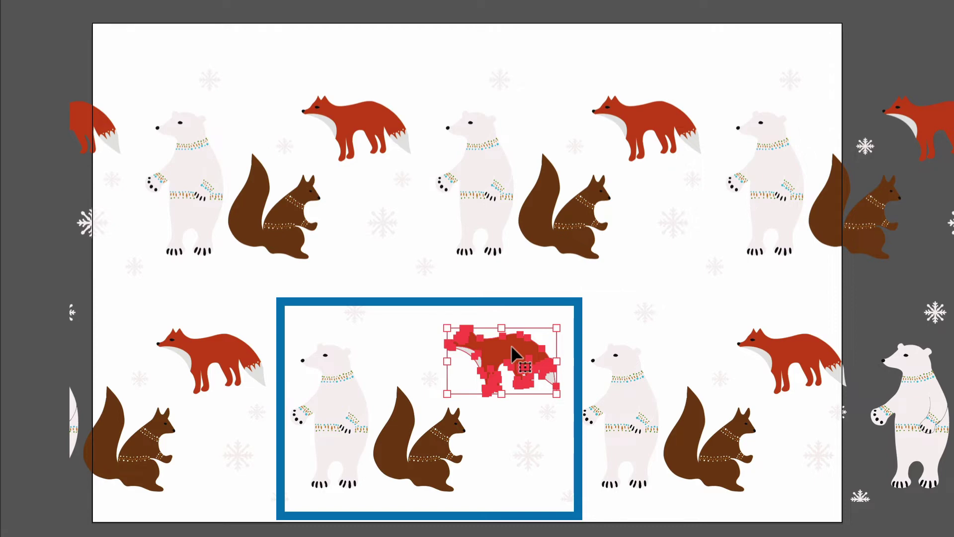
left_click_drag(511, 345, 511, 351)
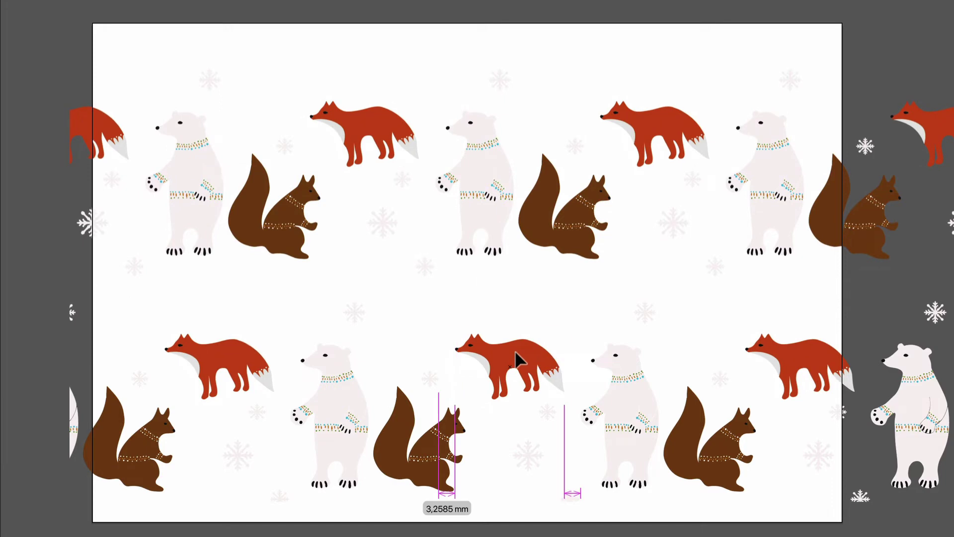
left_click_drag(512, 351, 515, 350)
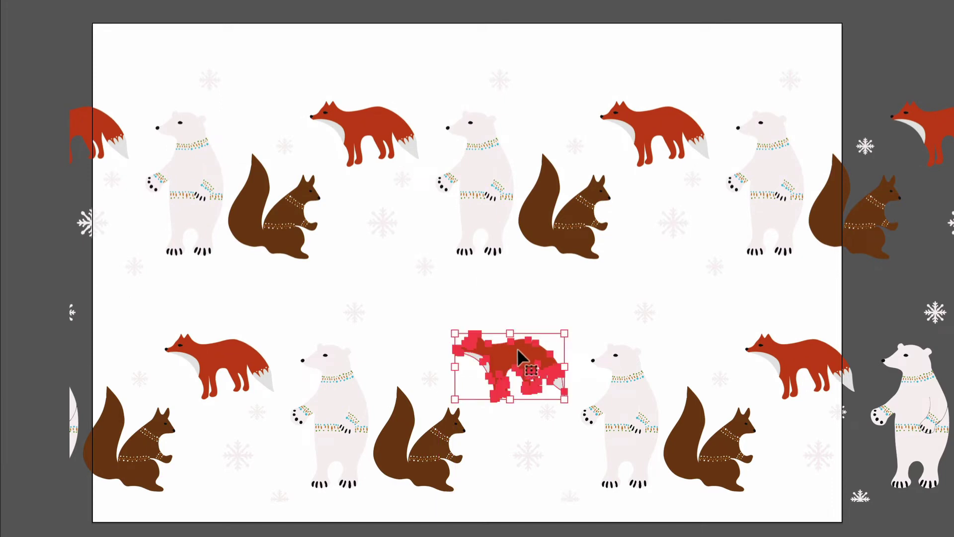
mouse_move(515, 353)
left_mouse_down()
mouse_move(585, 291)
mouse_move(572, 304)
left_mouse_up()
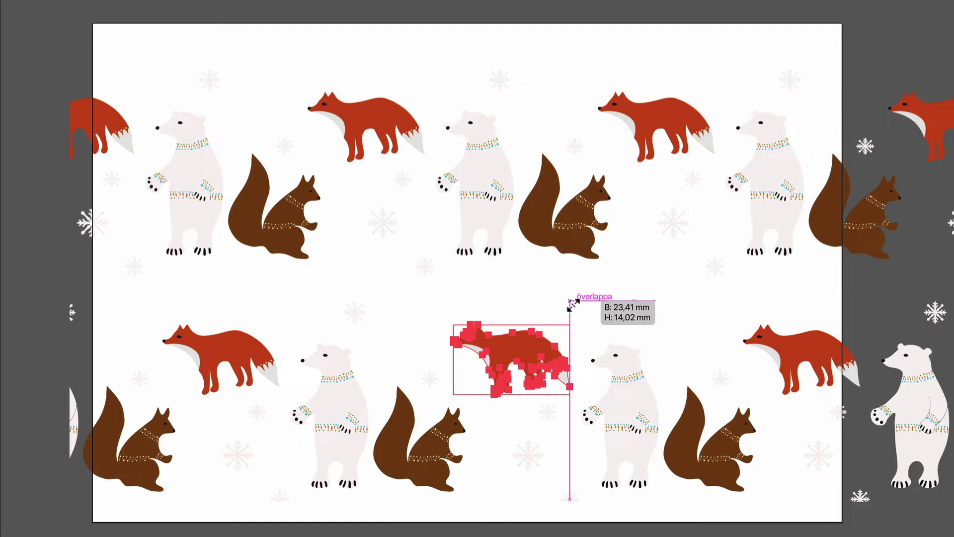
left_click_drag(572, 304, 564, 310)
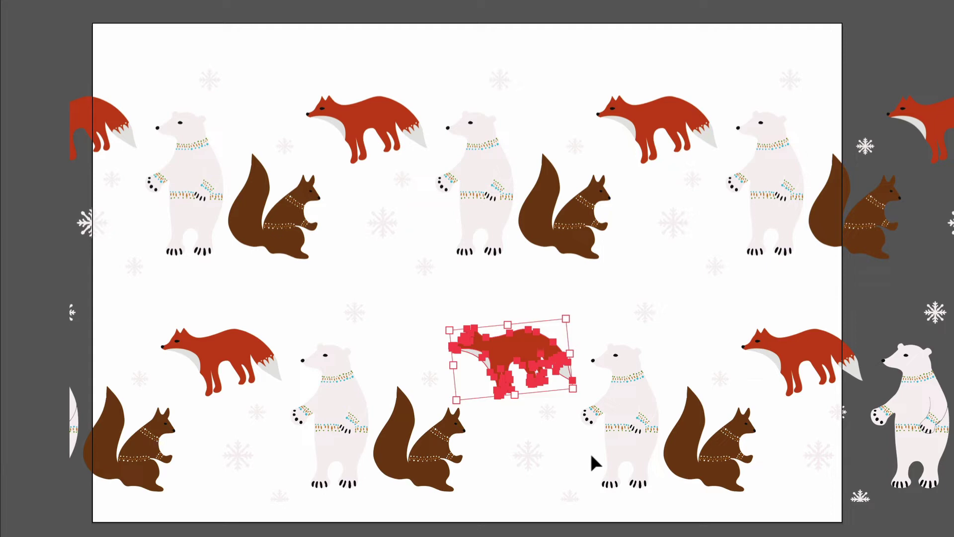
- Move two snowflakes near the fox and rotate the fox so it stands level
mouse_move(589, 451)
left_mouse_down()
mouse_move(529, 464)
mouse_move(491, 422)
left_mouse_up()
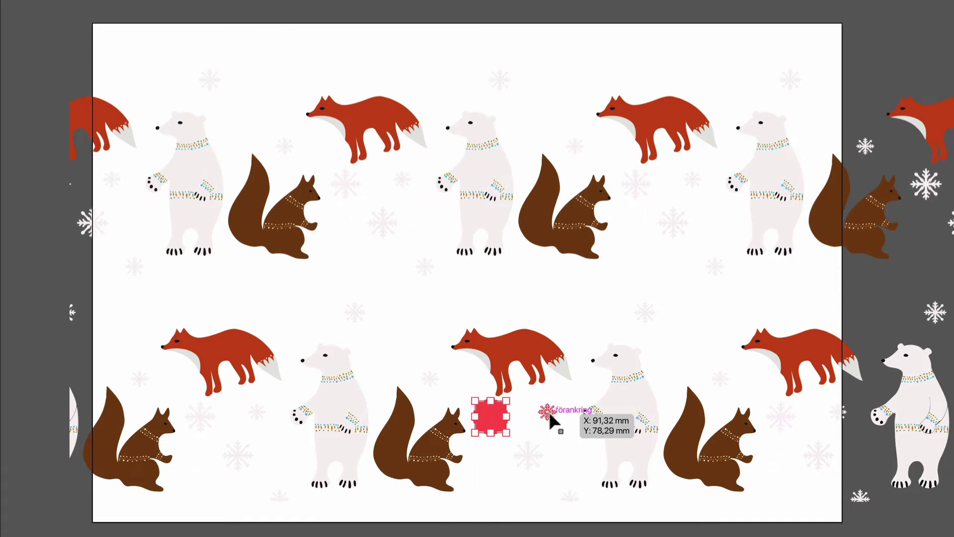
left_click_drag(550, 416, 551, 413)
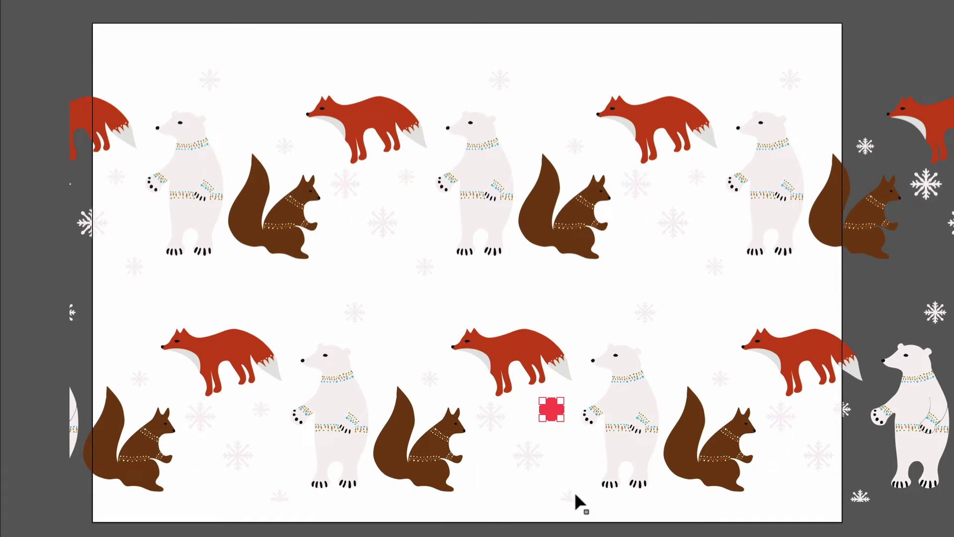
mouse_move(570, 498)
left_mouse_down()
mouse_move(572, 461)
mouse_move(517, 454)
left_mouse_up()
left_click(516, 357)
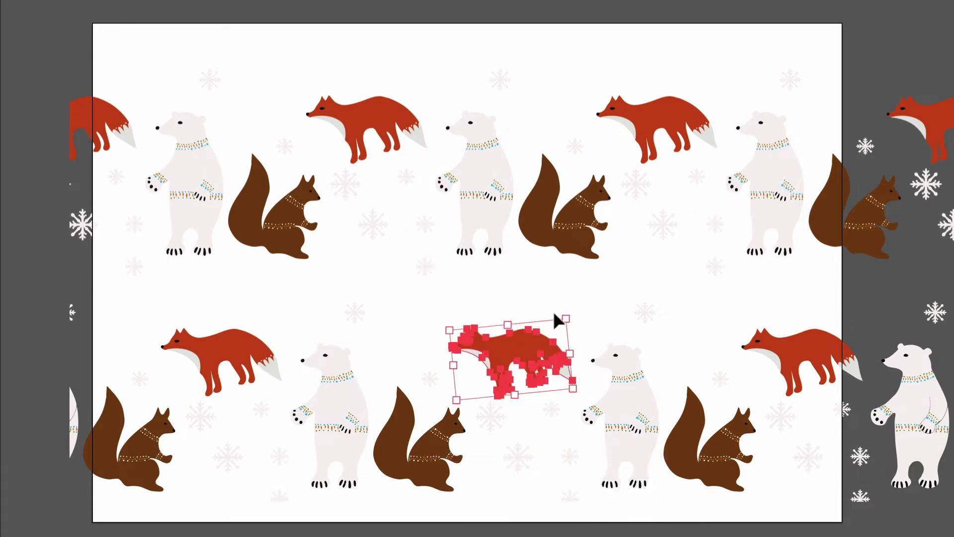
left_click_drag(568, 316, 569, 321)
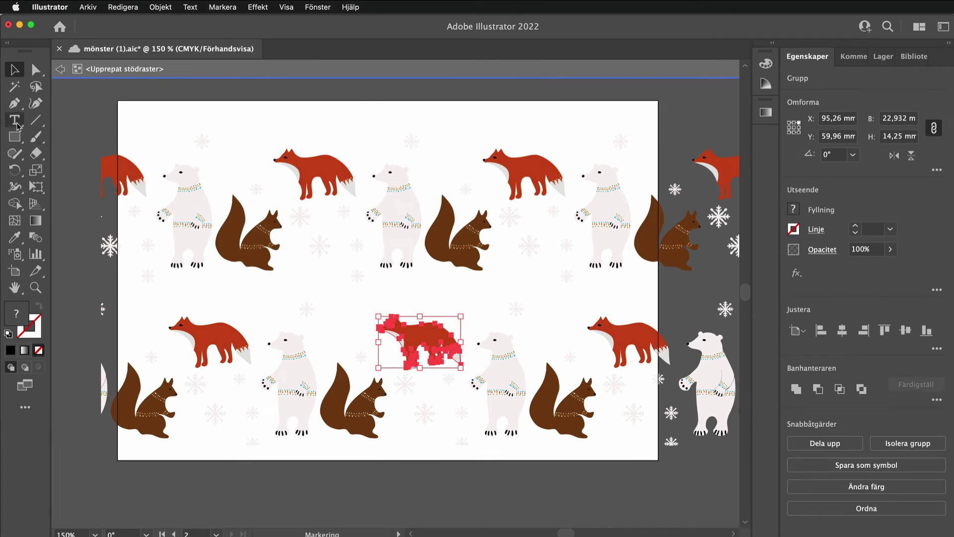
- Add the text 'God Jul' between the animal rows of the tile
left_click(17, 125)
left_click(393, 296)
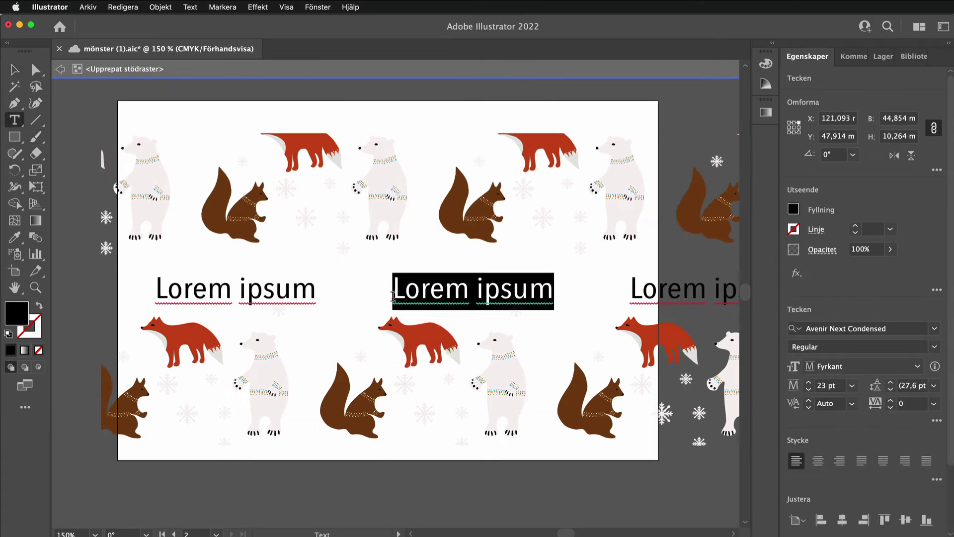
type("God Jul")
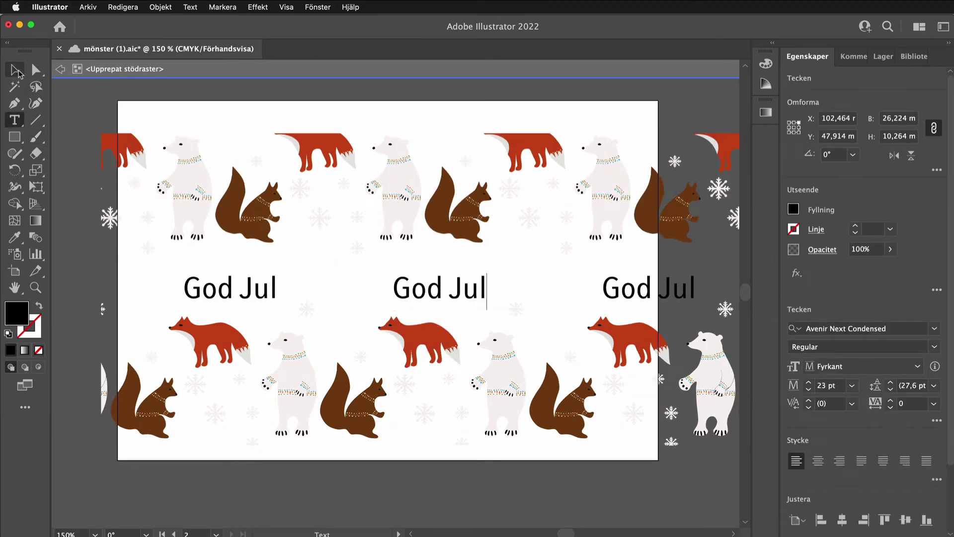
left_click(16, 71)
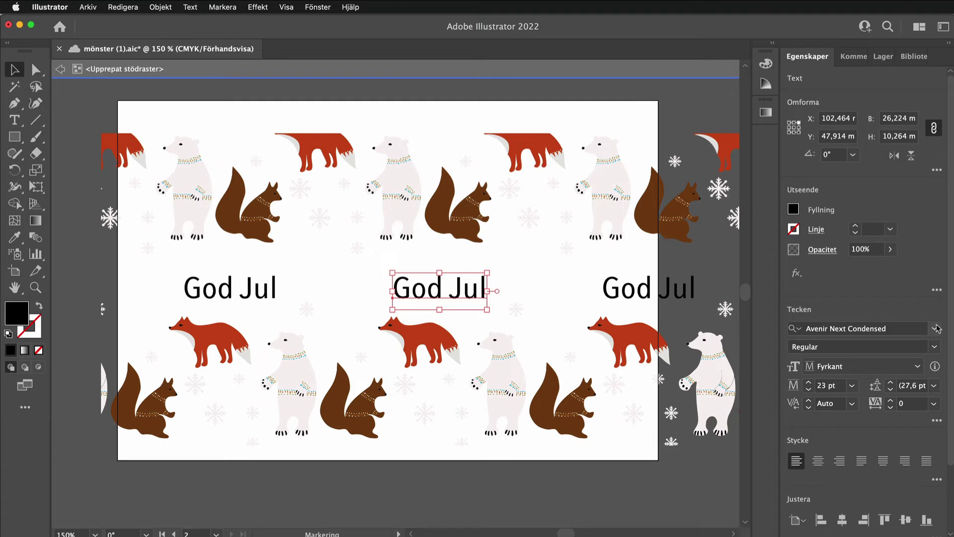
- Set God Jul in TamarilloJF Regular with a dark teal C 50, K 87 fill
left_click(936, 328)
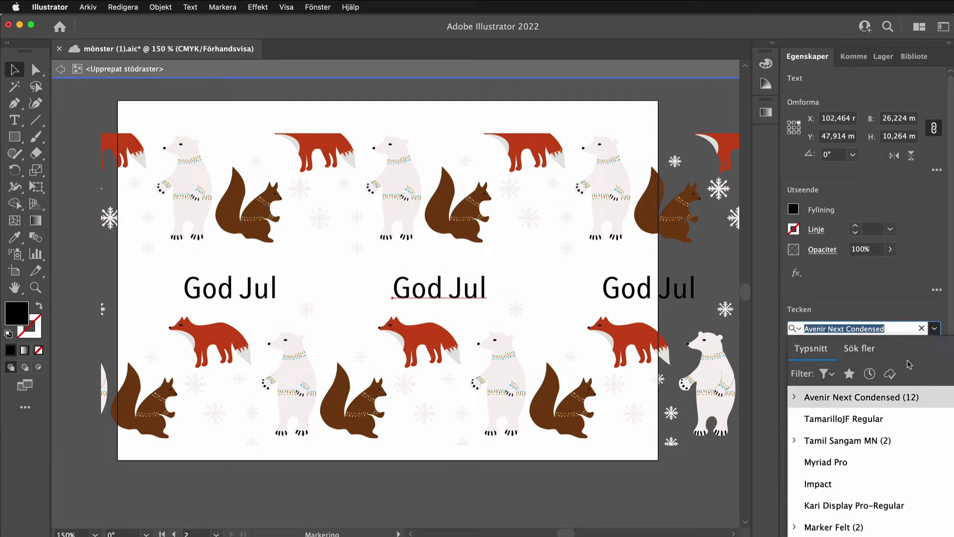
left_click(871, 419)
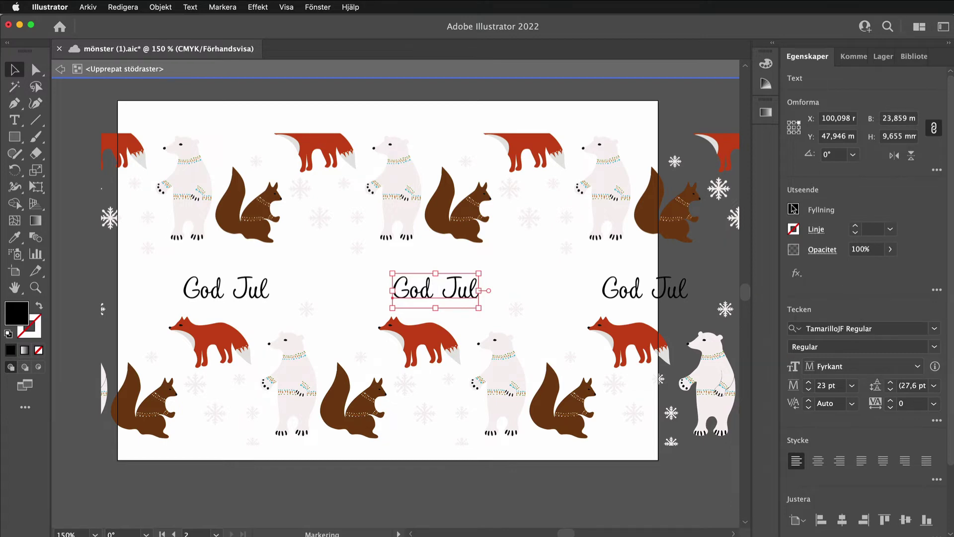
left_click(793, 208)
mouse_move(759, 318)
left_mouse_down()
mouse_move(734, 320)
mouse_move(750, 318)
left_mouse_up()
left_click_drag(681, 264, 721, 266)
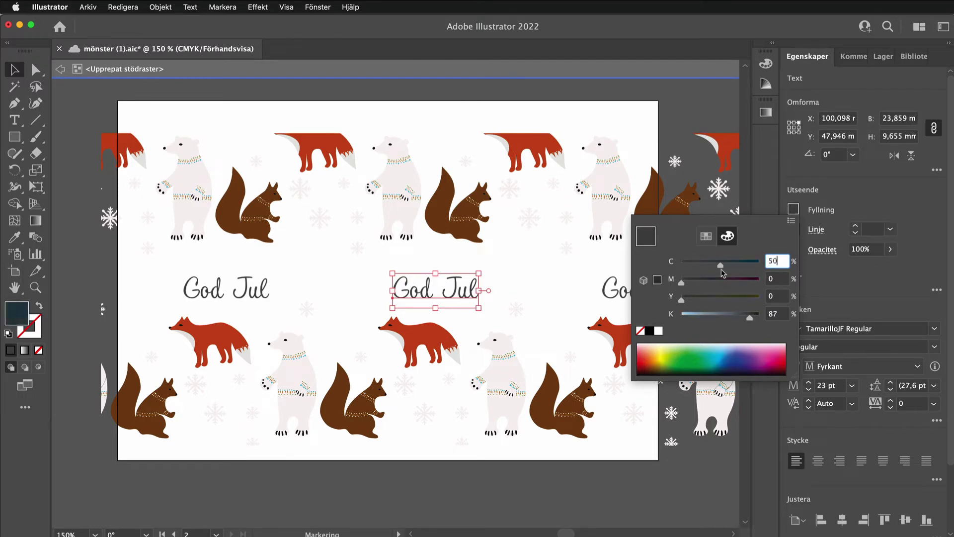
- Reposition God Jul, the squirrel, the fox and two snowflakes to space the tile's rows evenly
left_click(509, 370)
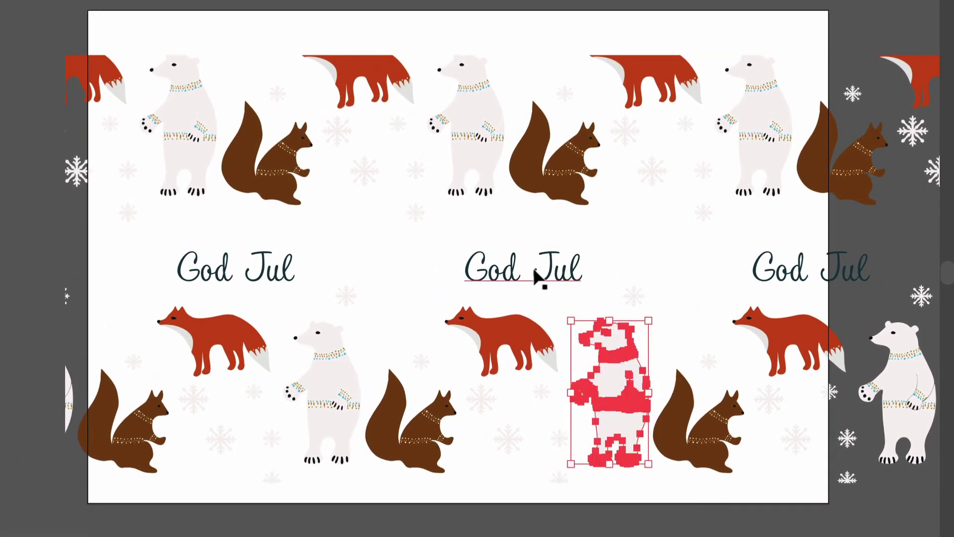
mouse_move(534, 270)
left_mouse_down()
mouse_move(541, 298)
mouse_move(557, 305)
left_mouse_up()
left_click_drag(511, 327, 489, 395)
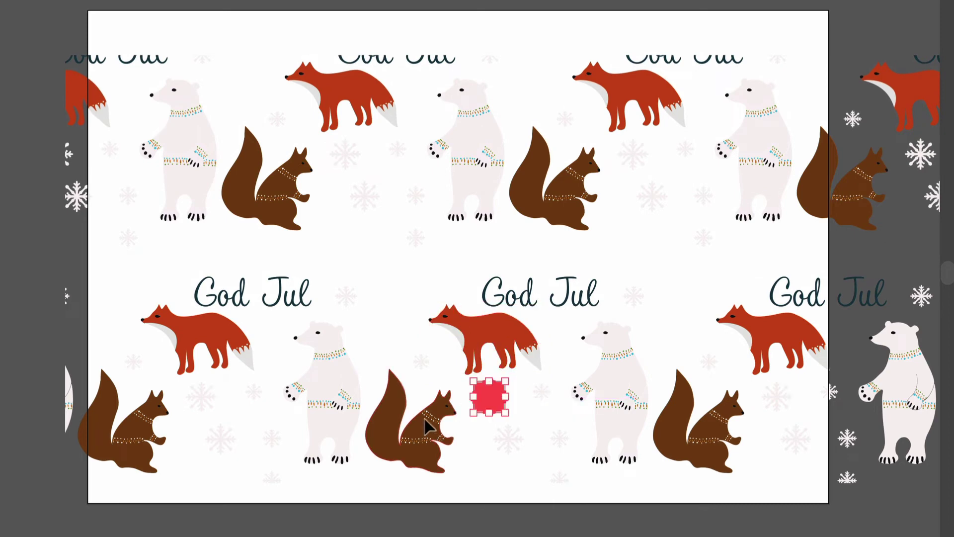
left_click_drag(428, 426, 430, 411)
left_click_drag(494, 337, 482, 334)
left_click_drag(532, 288, 544, 286)
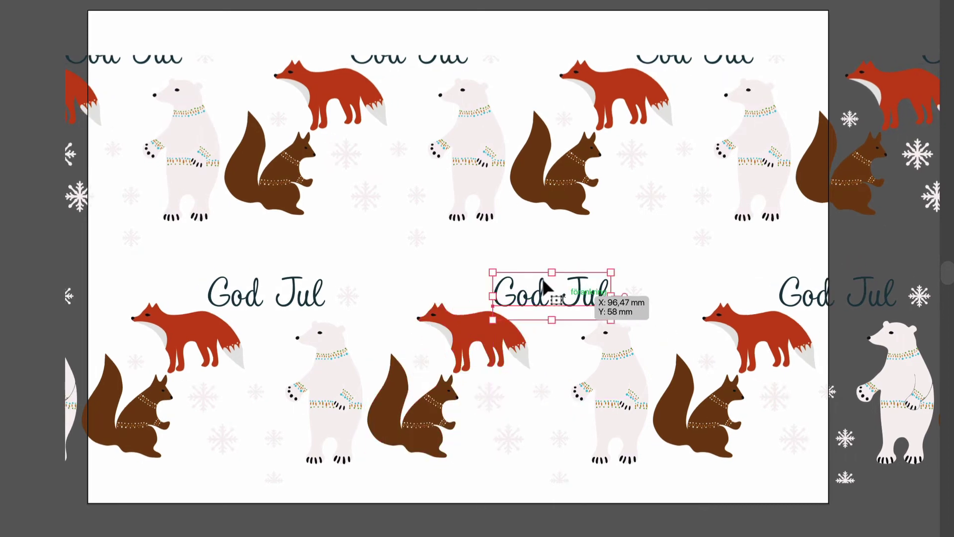
left_click_drag(556, 478, 558, 360)
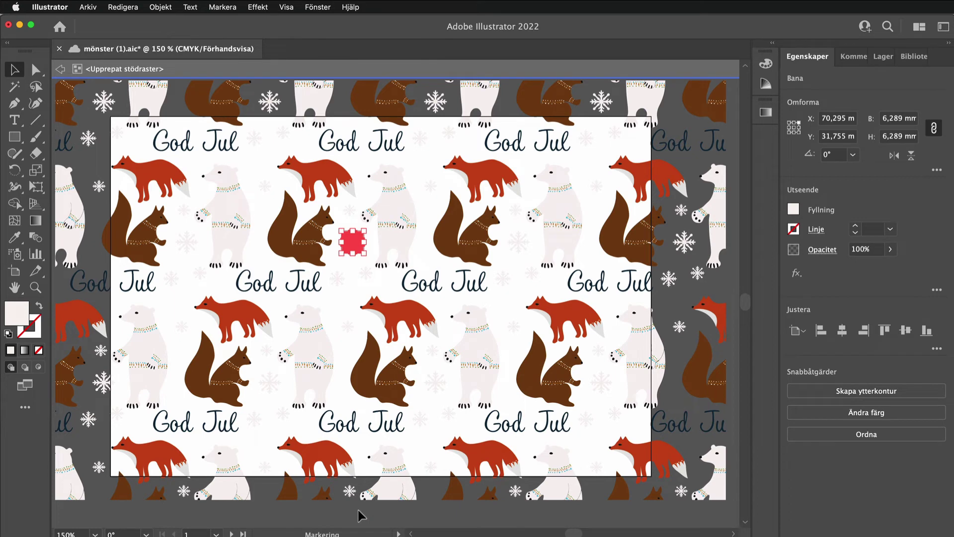
- Exit Pattern Edit and draw a rectangle of about 157 × 105 mm over the artboard
key("Delete")
key("Escape")
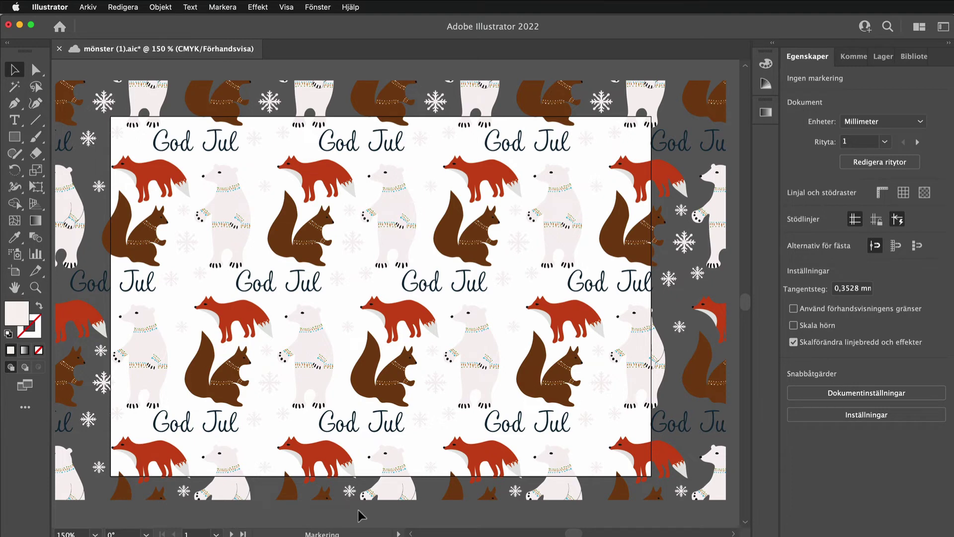
left_click(14, 137)
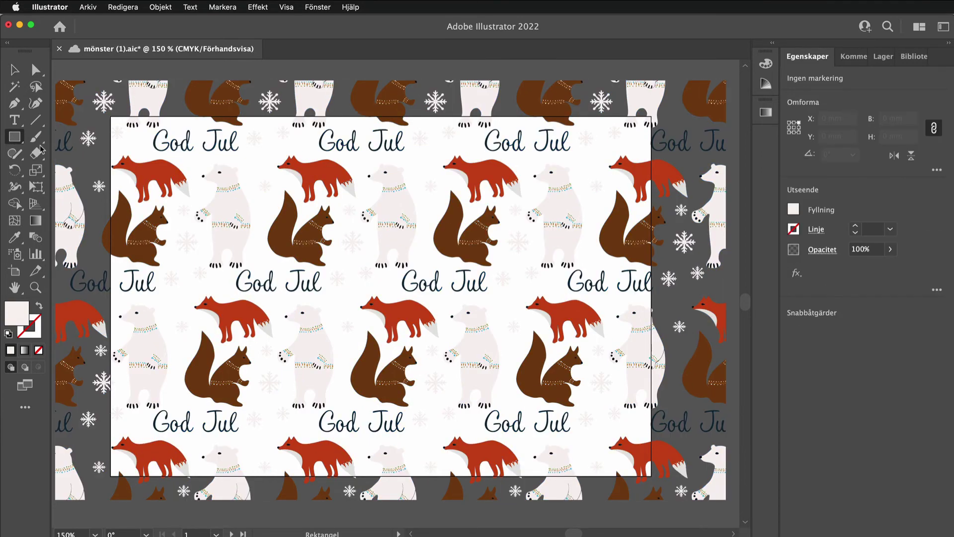
mouse_move(94, 107)
left_mouse_down()
mouse_move(316, 337)
mouse_move(658, 478)
left_mouse_up()
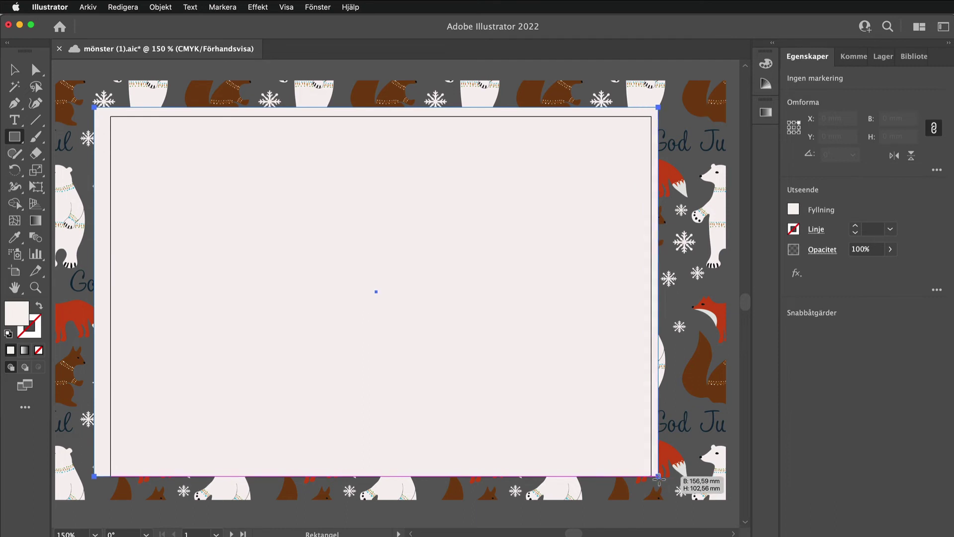
left_click_drag(658, 478, 660, 484)
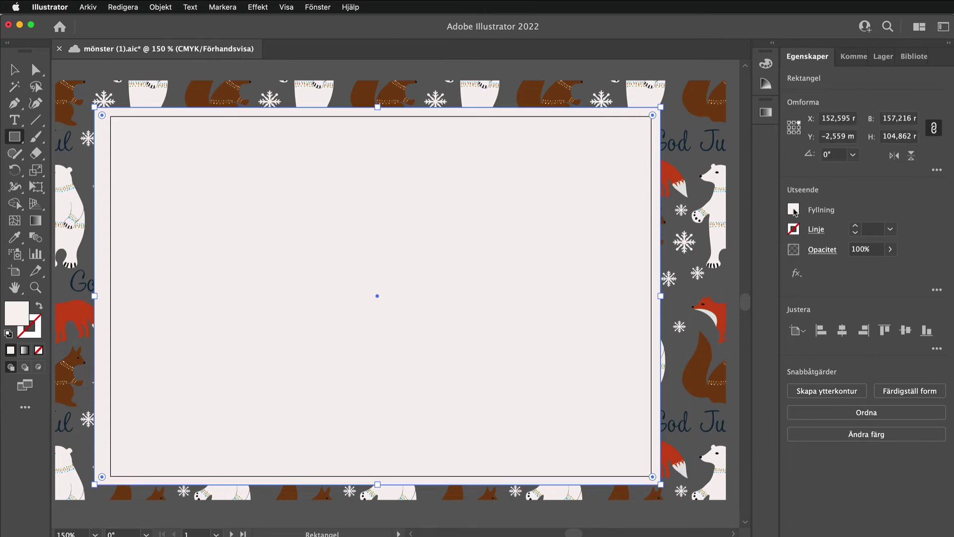
- Fill the rectangle light blue-grey (about C 24, Y 7, K 20) and send it behind the pattern
left_click(794, 209)
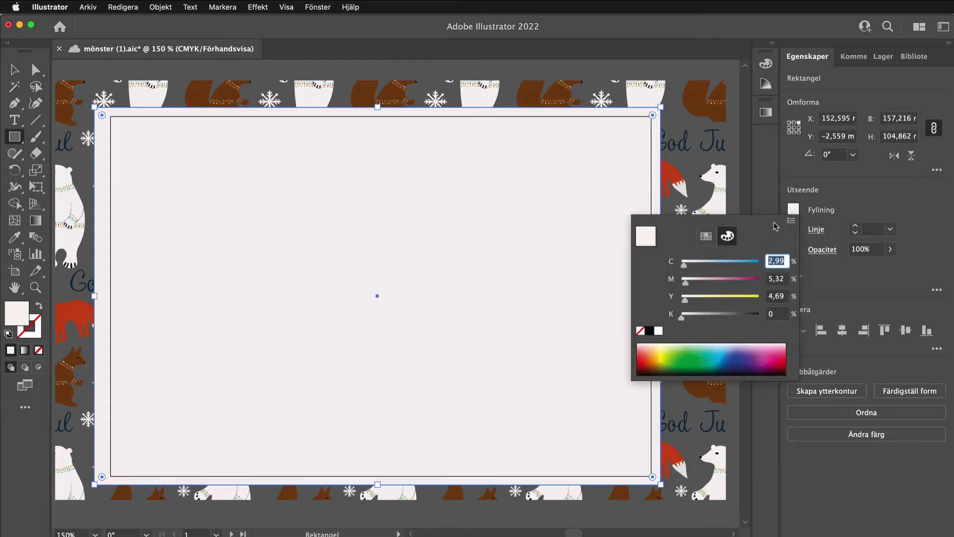
type("15")
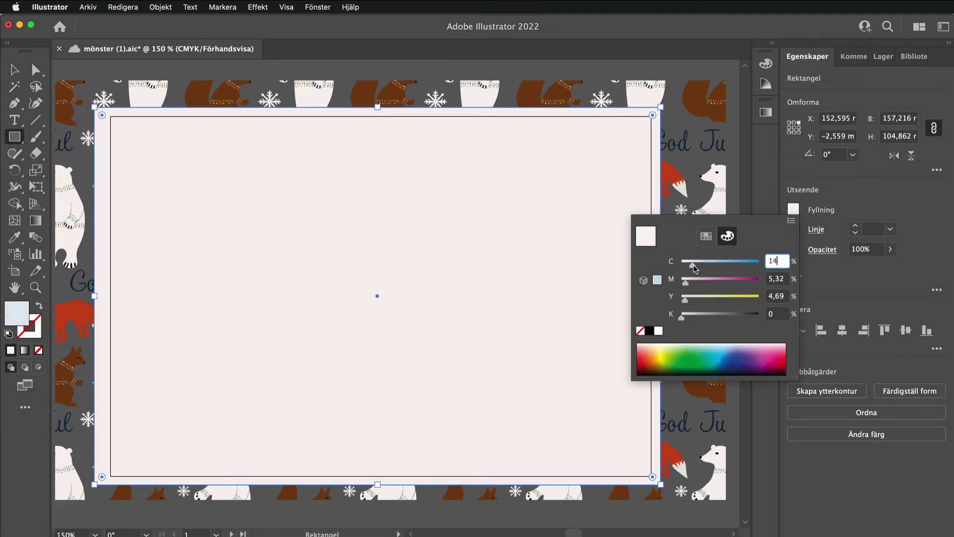
left_click_drag(696, 265, 693, 264)
mouse_move(685, 299)
left_mouse_down()
mouse_move(704, 321)
mouse_move(697, 318)
left_mouse_up()
left_click_drag(693, 265, 700, 265)
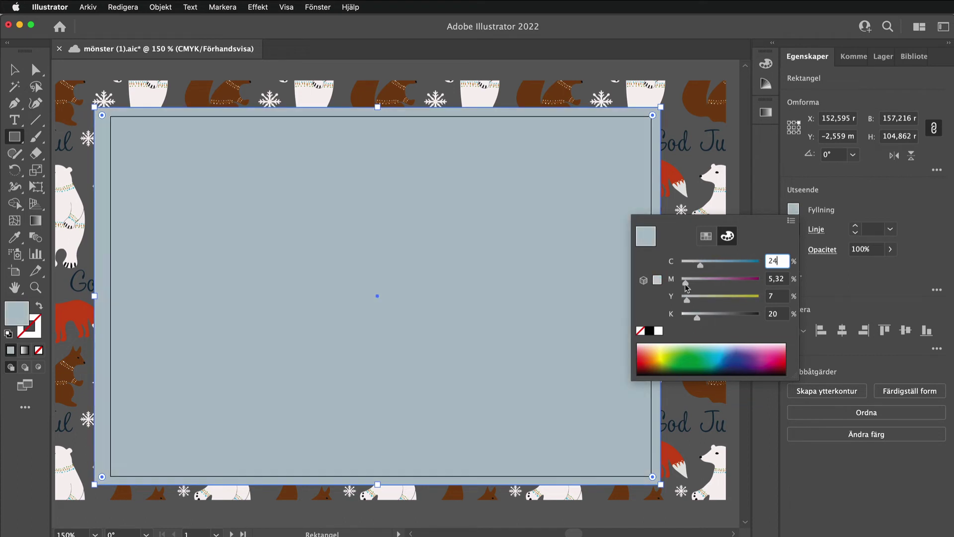
mouse_move(687, 299)
left_mouse_down()
mouse_move(698, 300)
mouse_move(687, 300)
left_mouse_up()
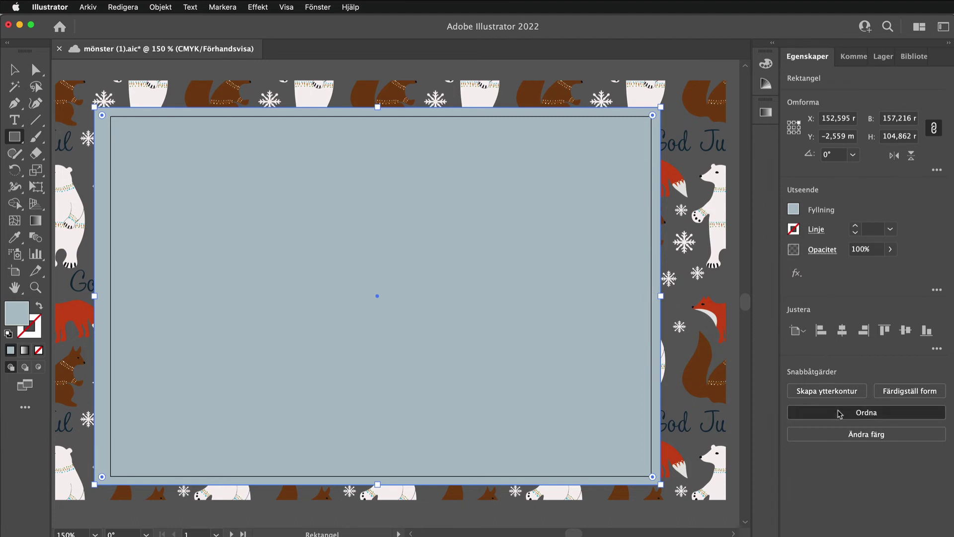
left_click(840, 412)
left_click(831, 454)
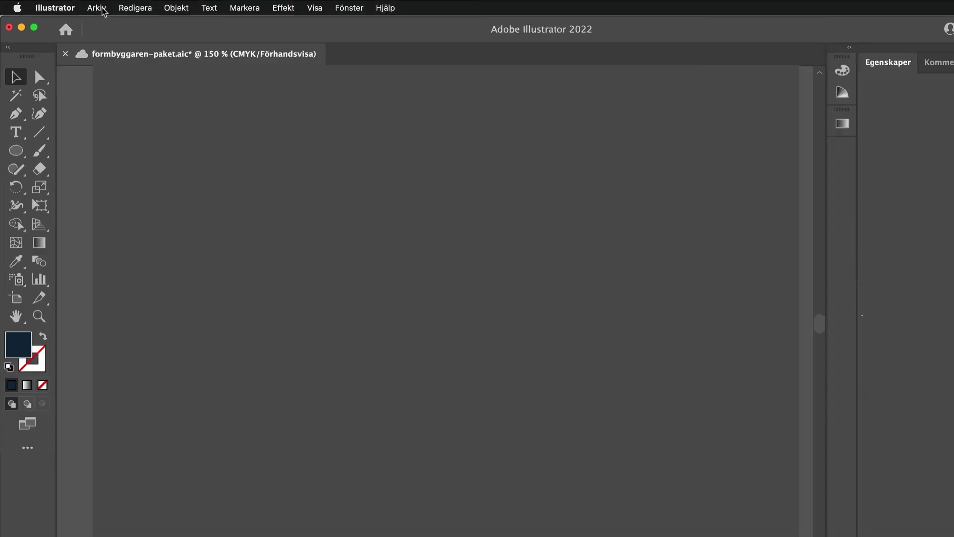
- Set up Export As with file name 'julkort', JPEG format, Use Artboards and range 2
left_click(97, 8)
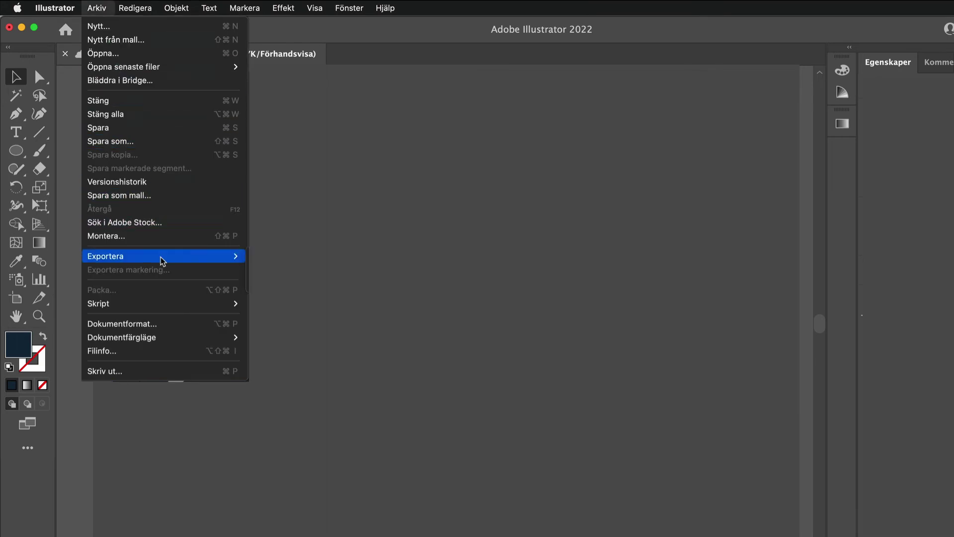
mouse_move(106, 255)
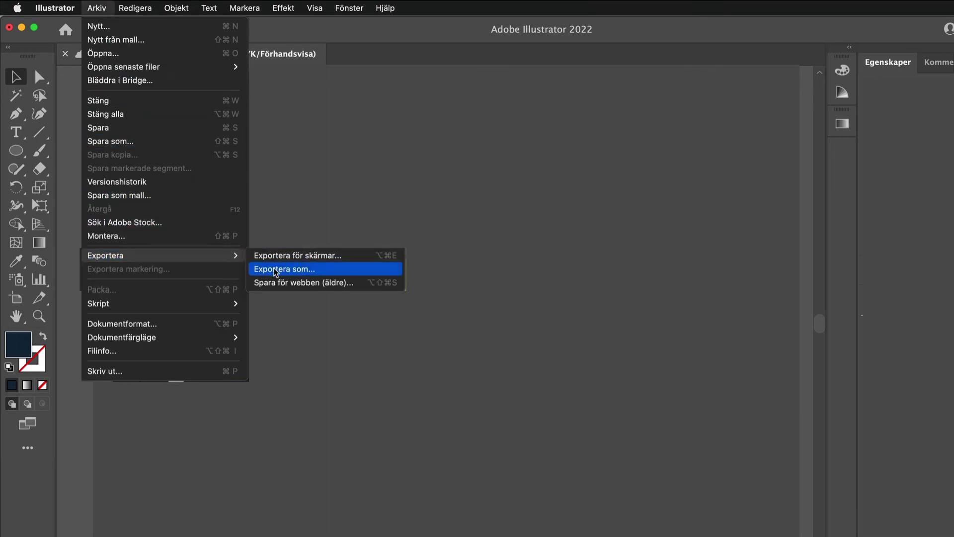
left_click(279, 269)
type("ulko")
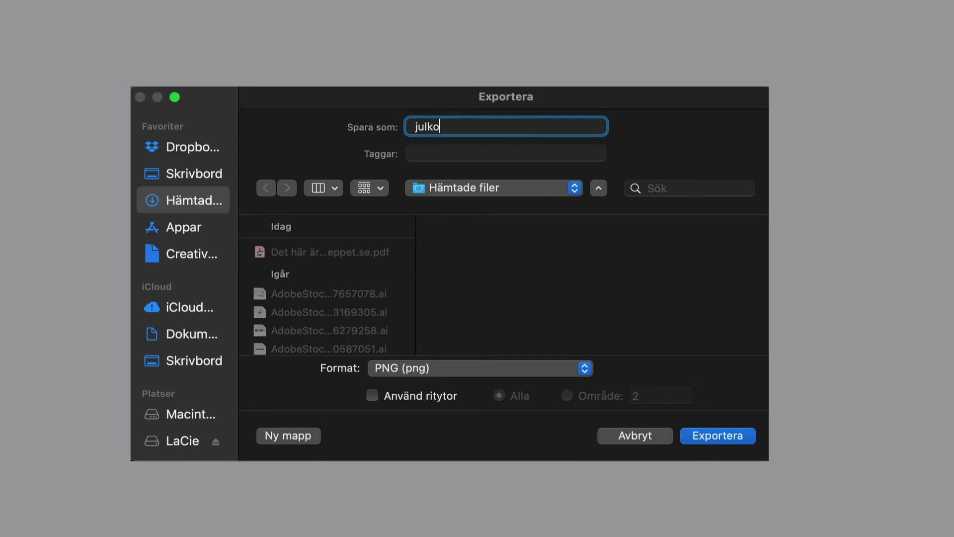
type("rt")
left_click(454, 377)
key("j")
key("Return")
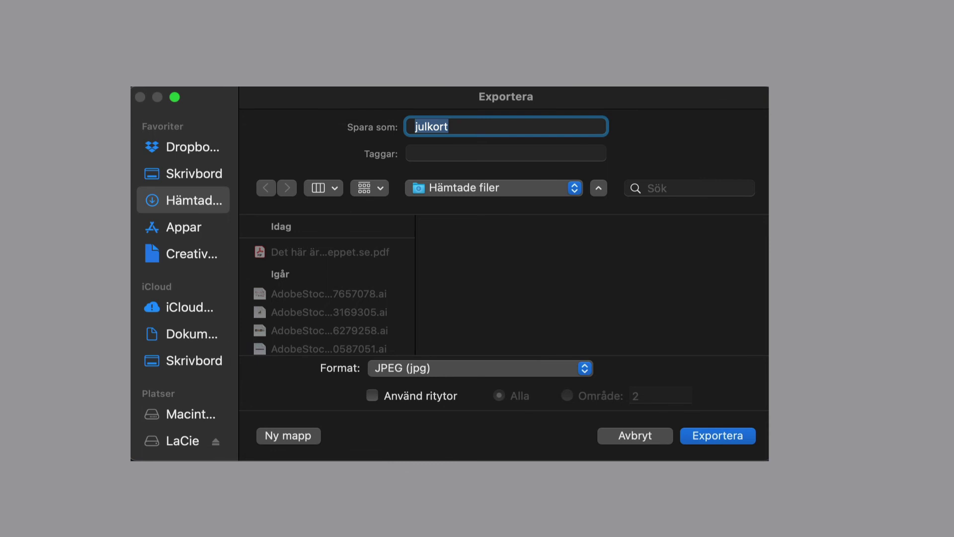
left_click(372, 395)
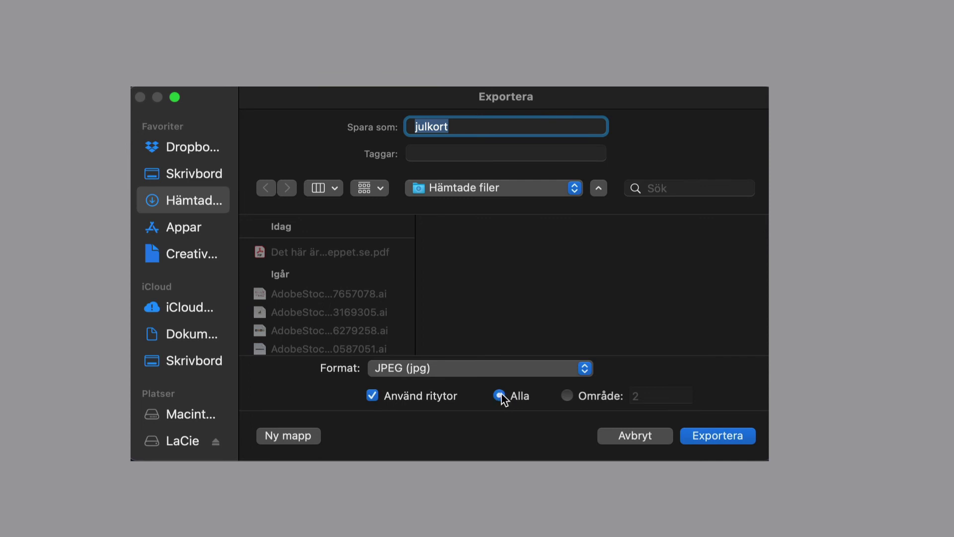
left_click(566, 396)
- Export the JPEG, accepting CMYK, quality 10 Maximal and 300 ppi options
left_click(703, 437)
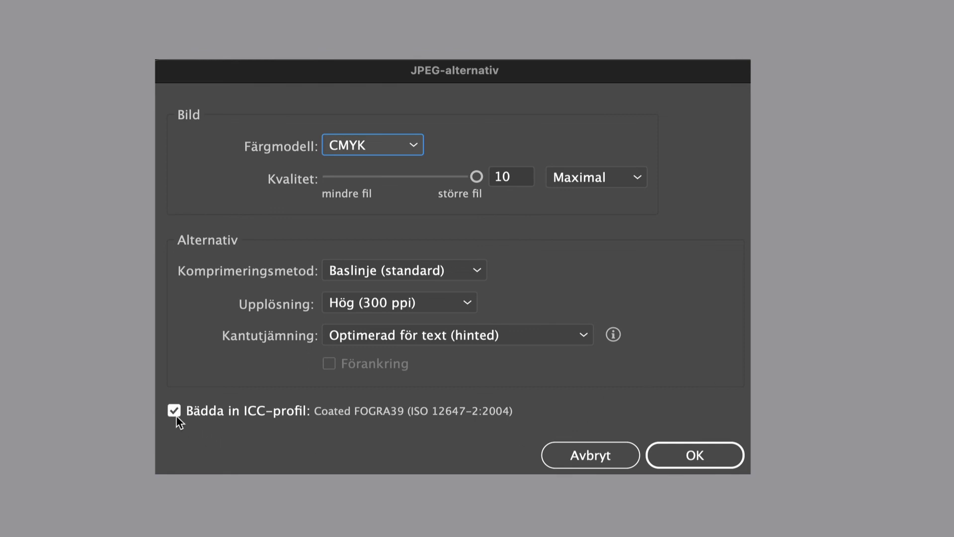
left_click(661, 456)
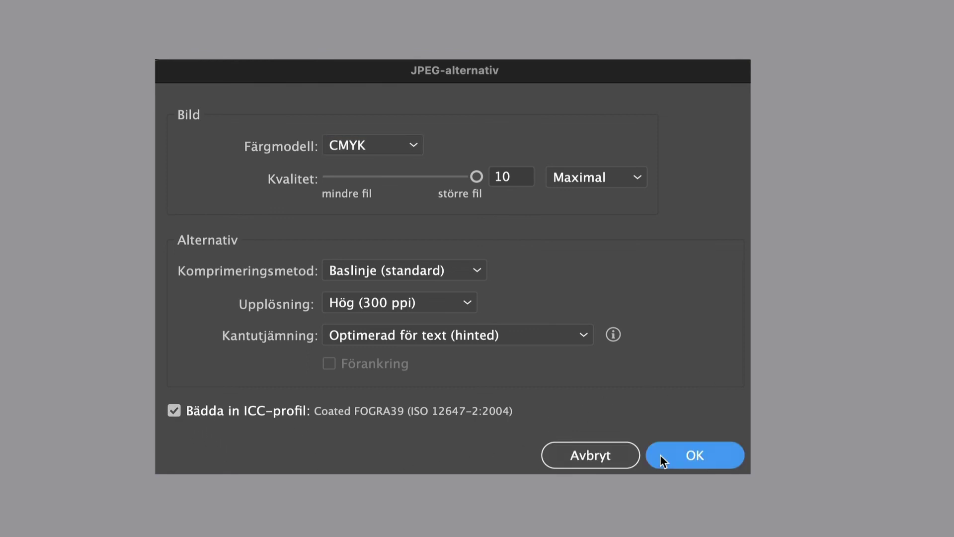